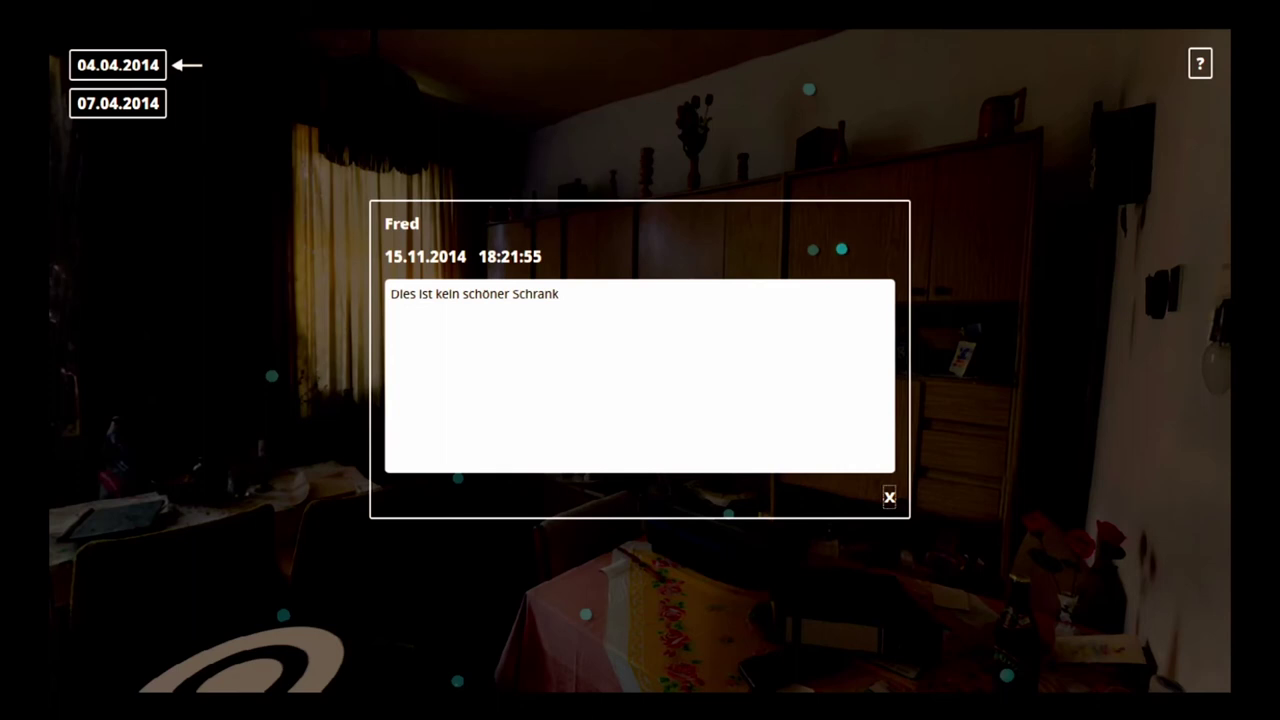
{"action": "key", "text": "Down"}
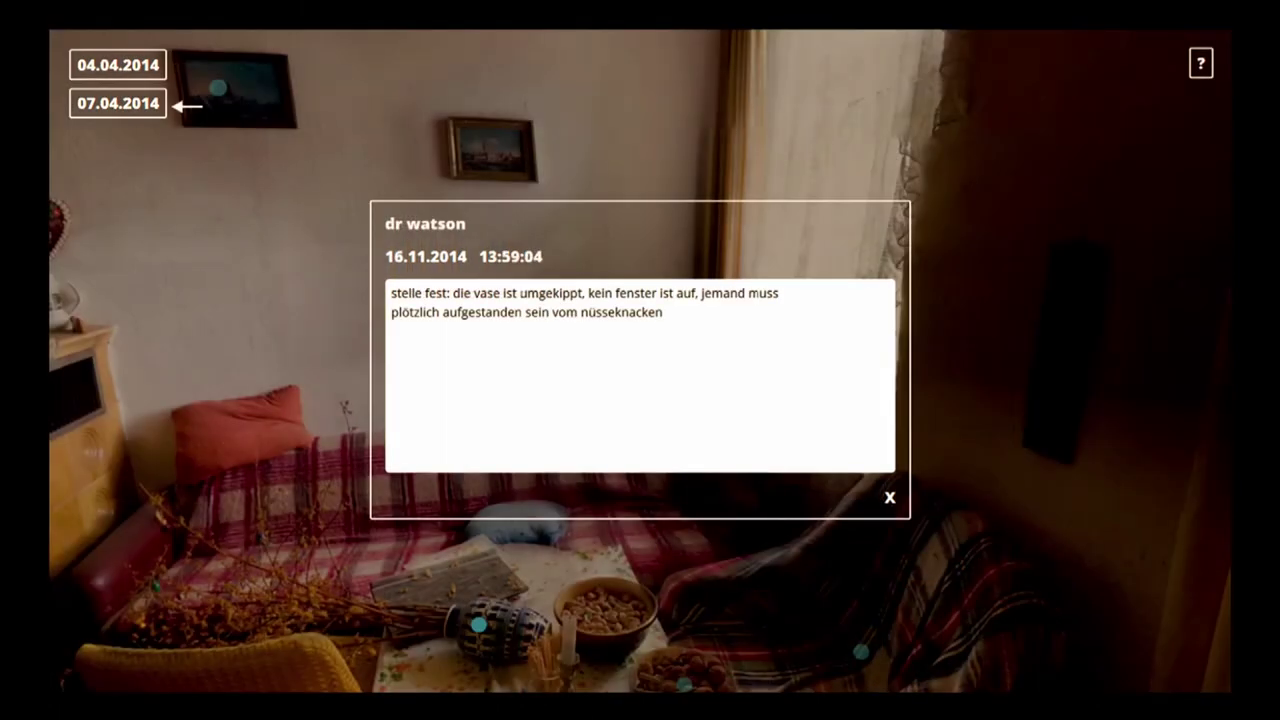